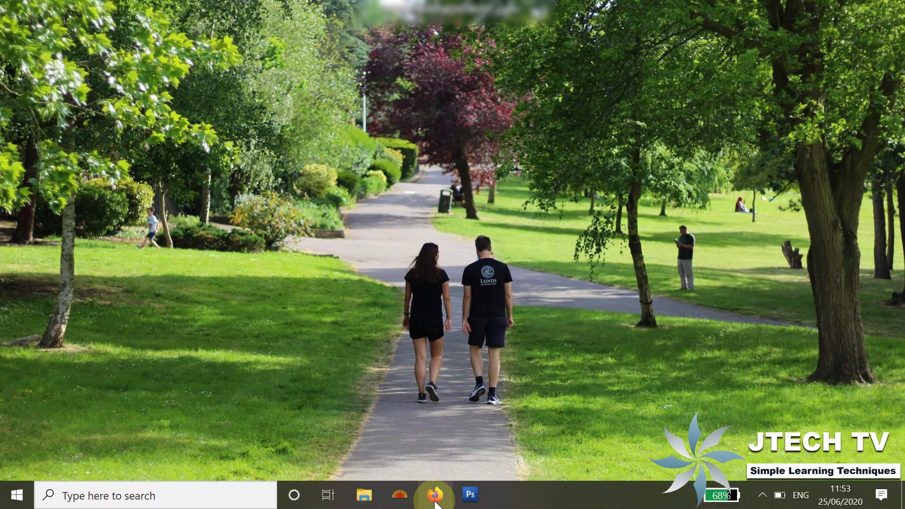
# Open Firefox maximized and Google 'typing master software free download'.
pyautogui.click(435, 504)
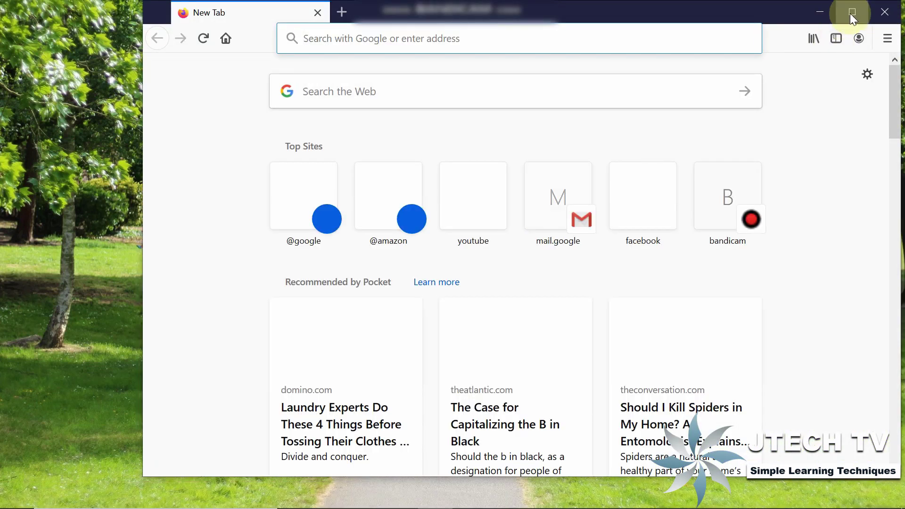
pyautogui.click(851, 13)
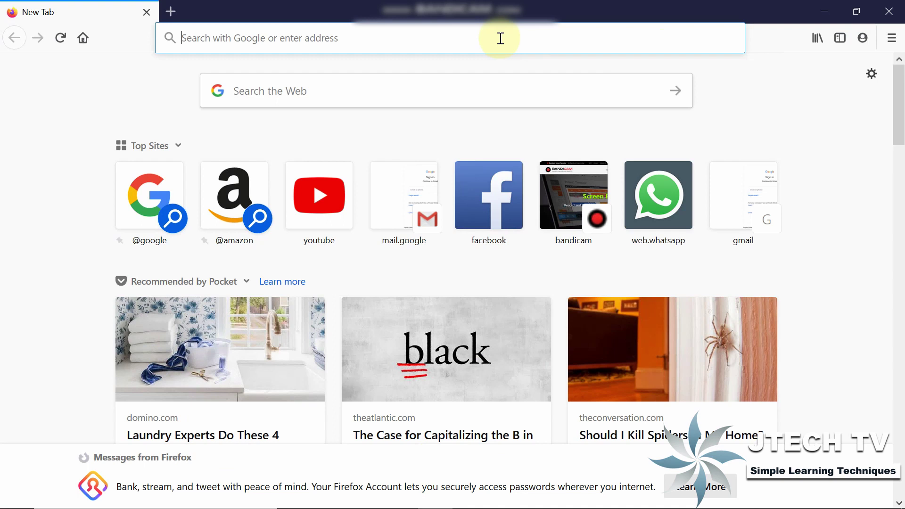
pyautogui.write('typing ')
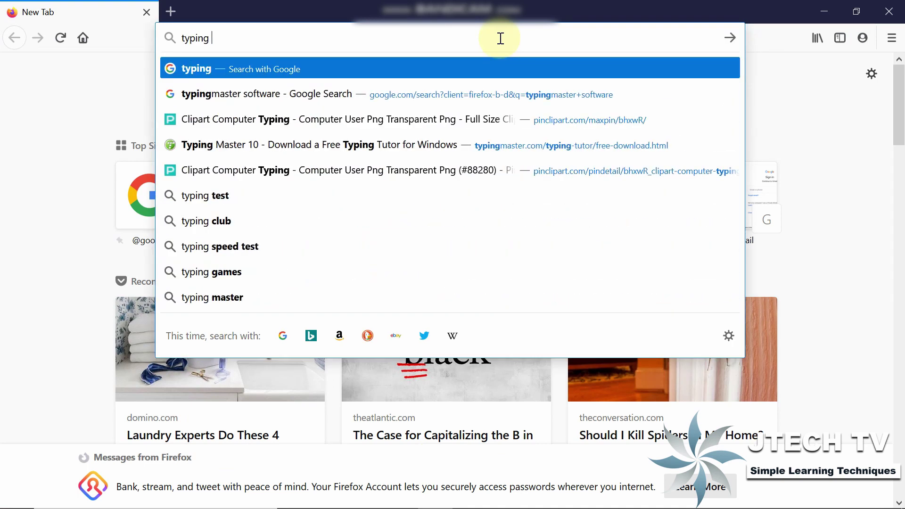
pyautogui.write('master softwr')
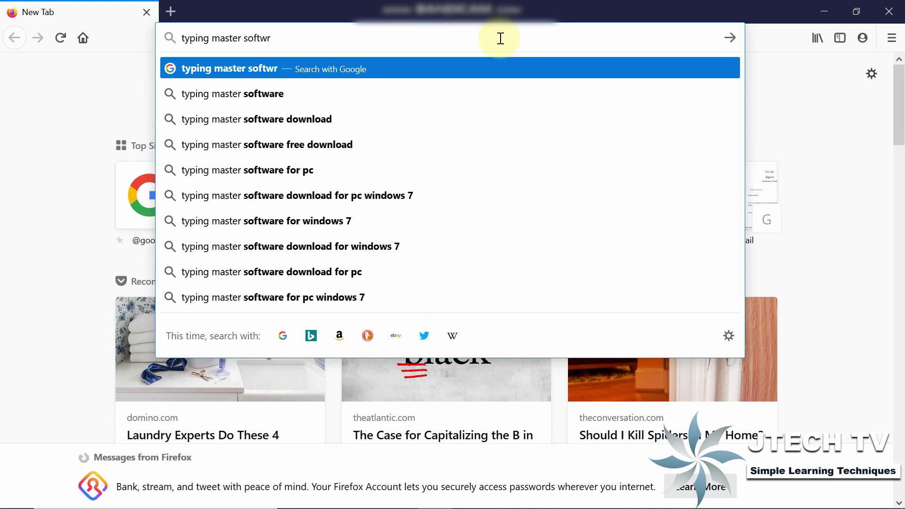
pyautogui.press('BackSpace')
pyautogui.write('are free d')
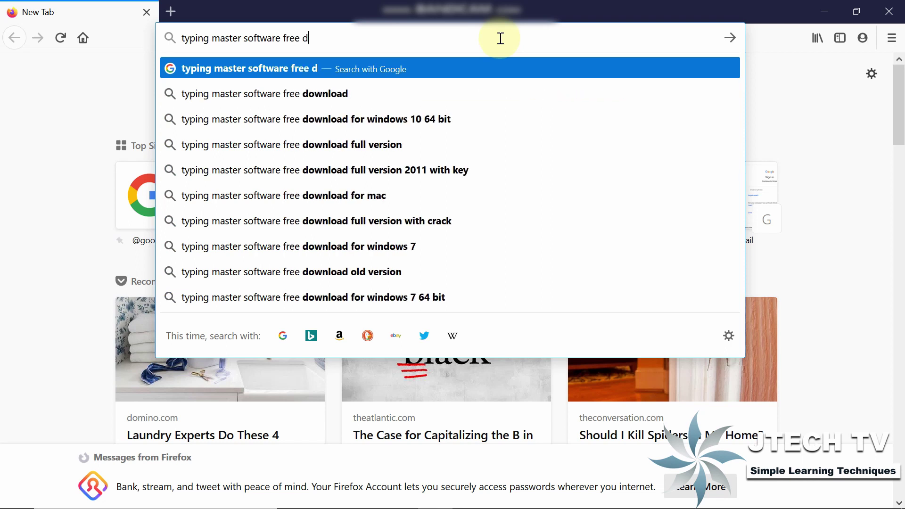
pyautogui.write('ownload')
pyautogui.press('Return')
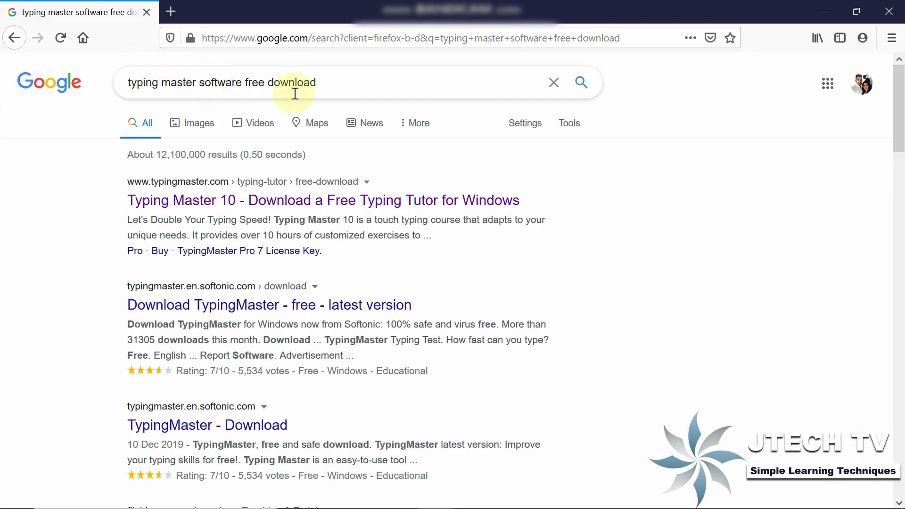
# On typingmaster.com, start the Typing Master 10 download, cancel the installer save, and minimize Firefox.
pyautogui.click(226, 205)
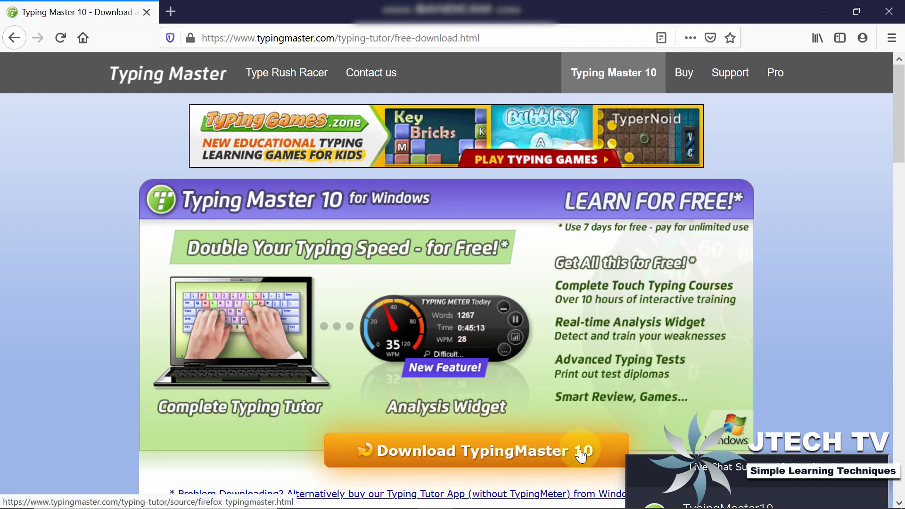
pyautogui.click(528, 452)
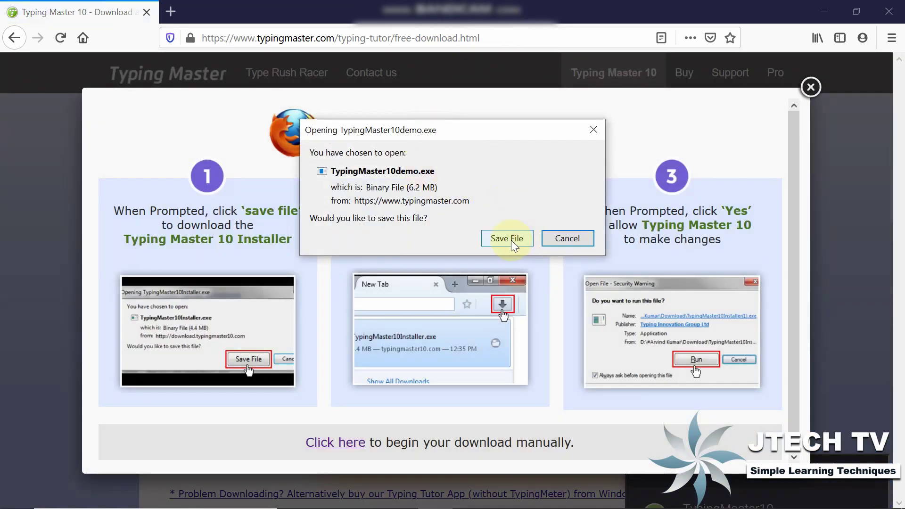
pyautogui.click(573, 239)
pyautogui.click(810, 87)
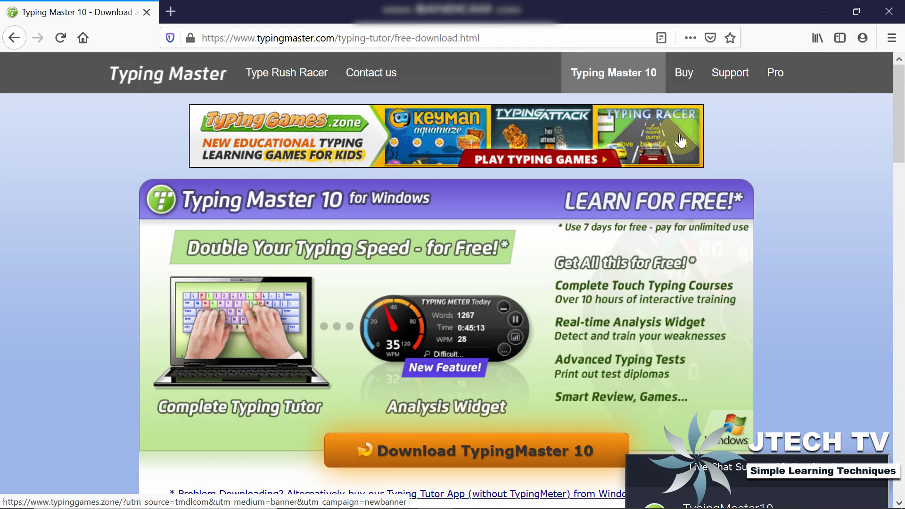
pyautogui.click(818, 7)
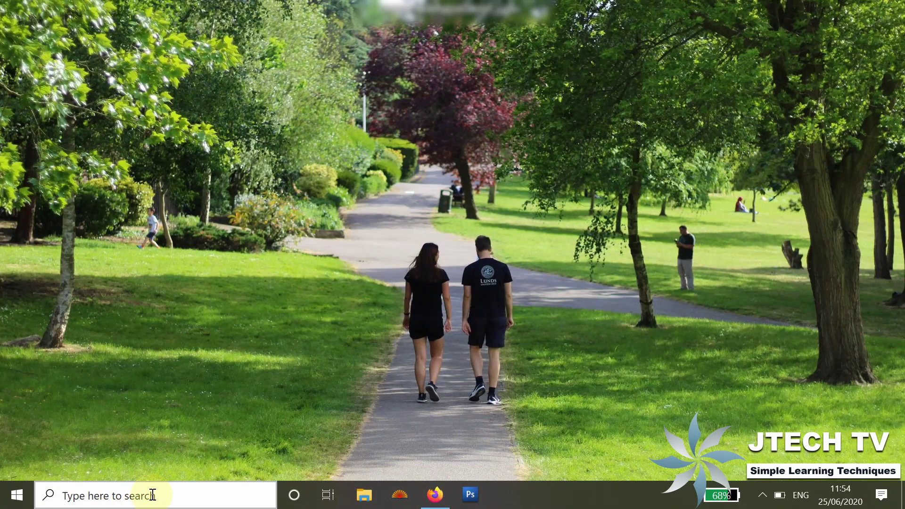
# Launch Typing Master via the 'typi' taskbar search and sign in as the existing user.
pyautogui.click(154, 496)
pyautogui.write('typi')
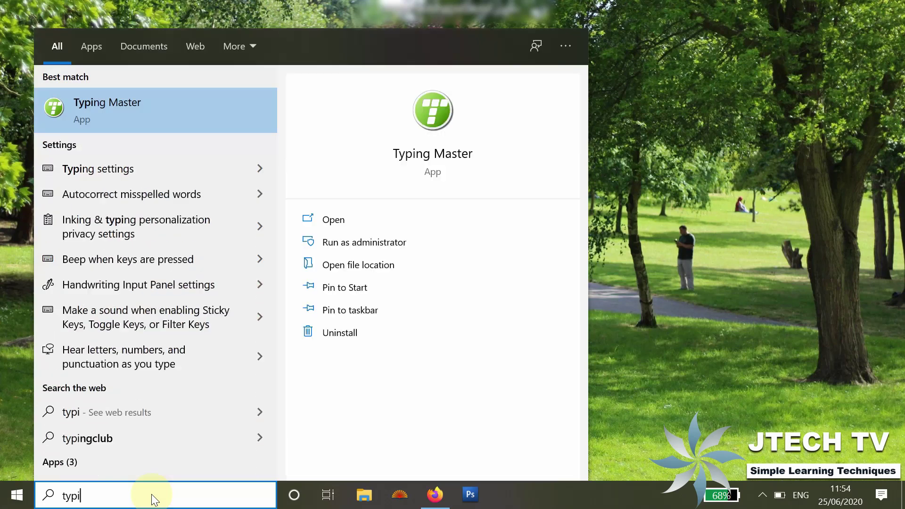
pyautogui.click(170, 110)
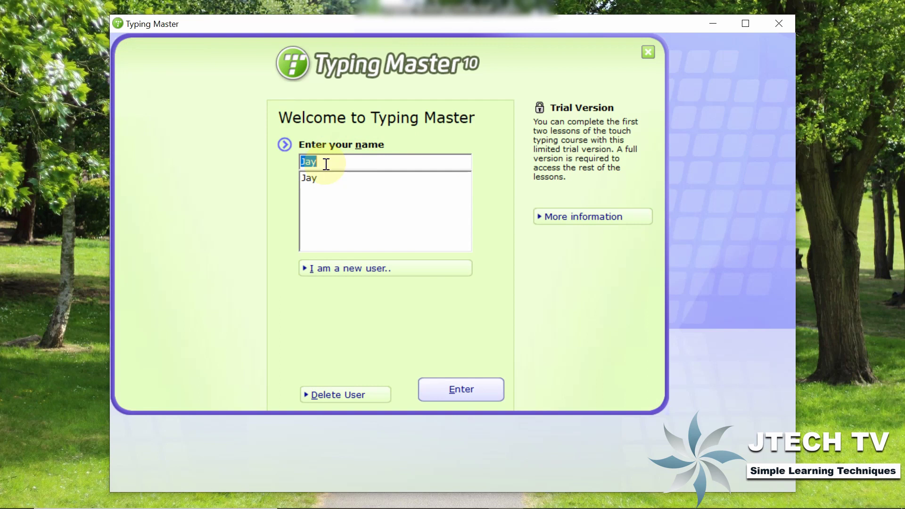
pyautogui.write('fksfs')
pyautogui.press('BackSpace')
pyautogui.press('BackSpace')
pyautogui.press('BackSpace')
pyautogui.press('BackSpace')
pyautogui.press('BackSpace')
pyautogui.click(315, 179)
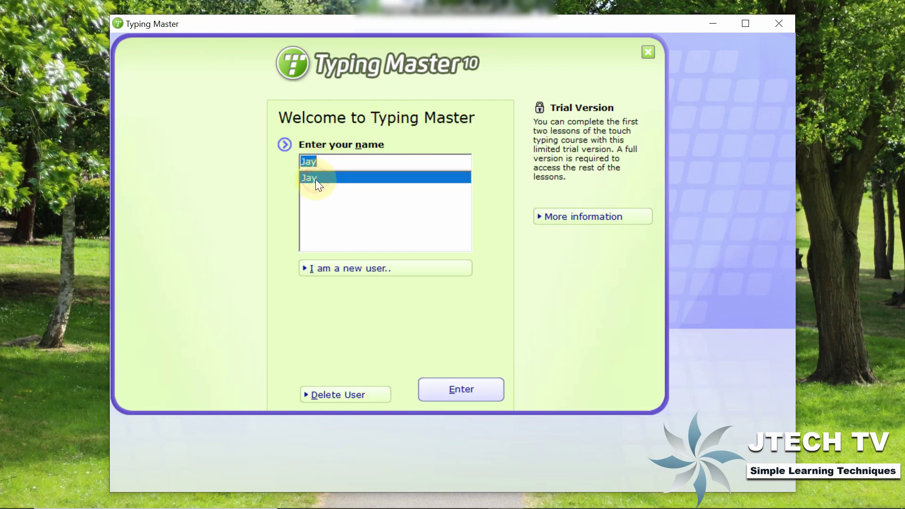
pyautogui.click(485, 390)
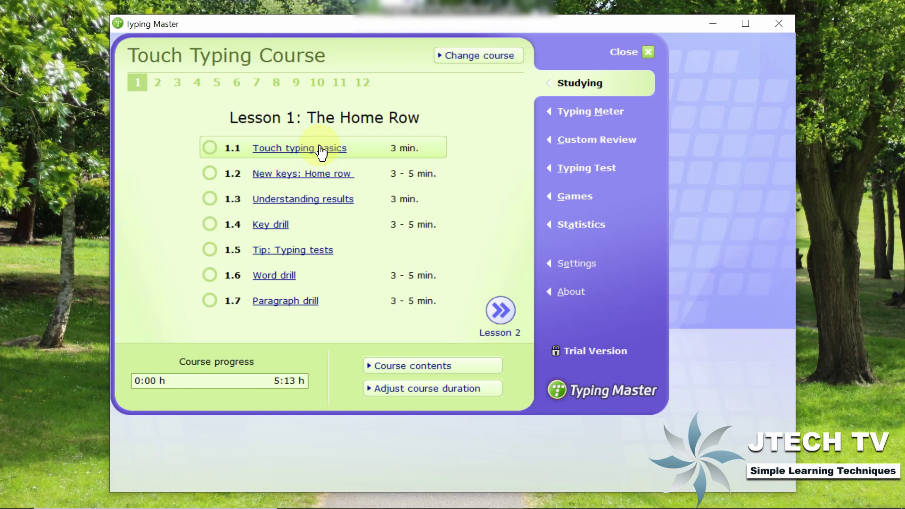
# Go from the Touch Typing Course page to the Typing Test page.
pyautogui.click(584, 175)
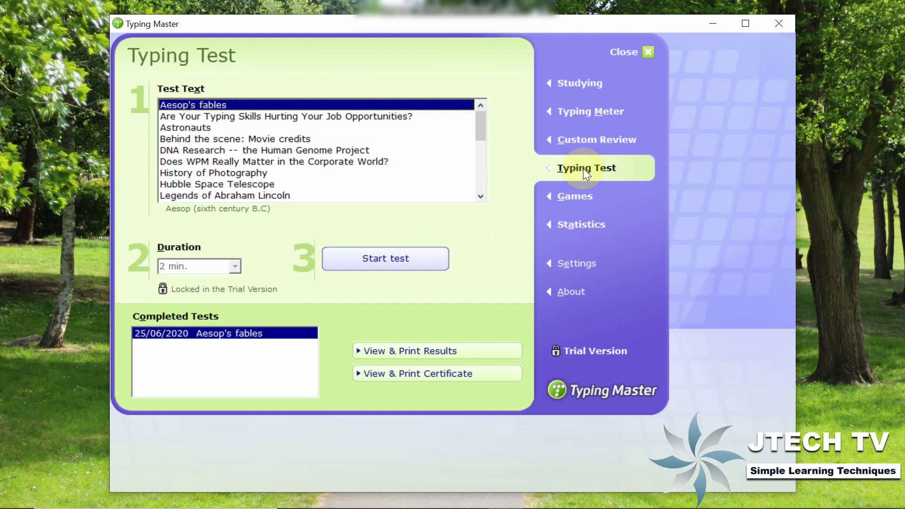
pyautogui.moveTo(479, 129); pyautogui.dragTo(491, 88)
# Start the Aesop's fables test, type its opening sentences, then end it to see results.
pyautogui.click(376, 260)
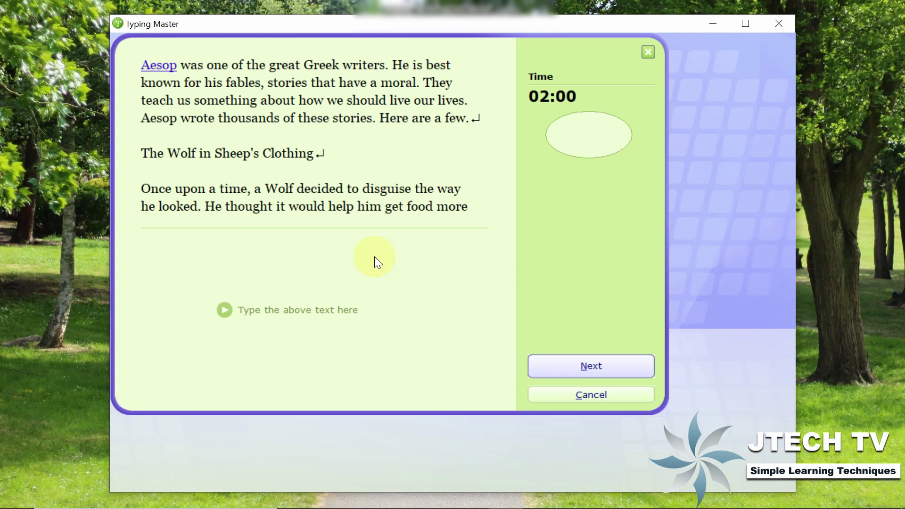
pyautogui.write('Aesop')
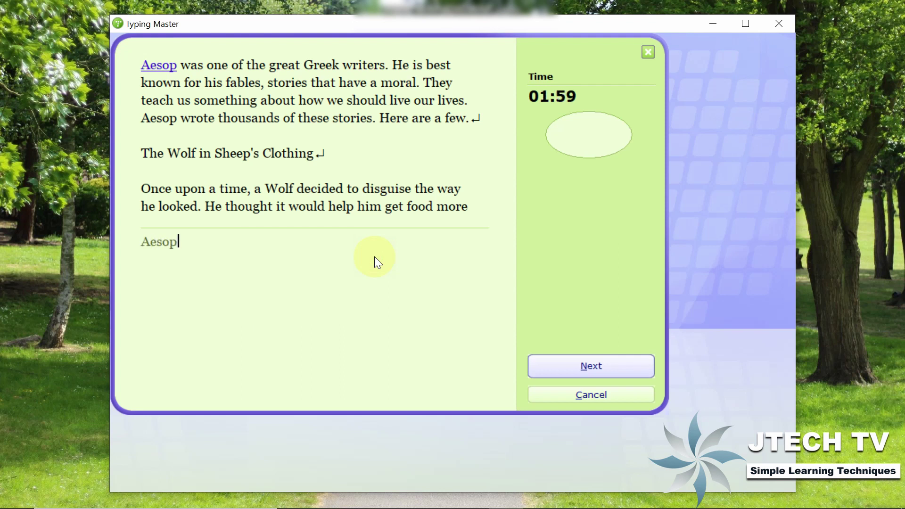
pyautogui.write(' was one fo the ')
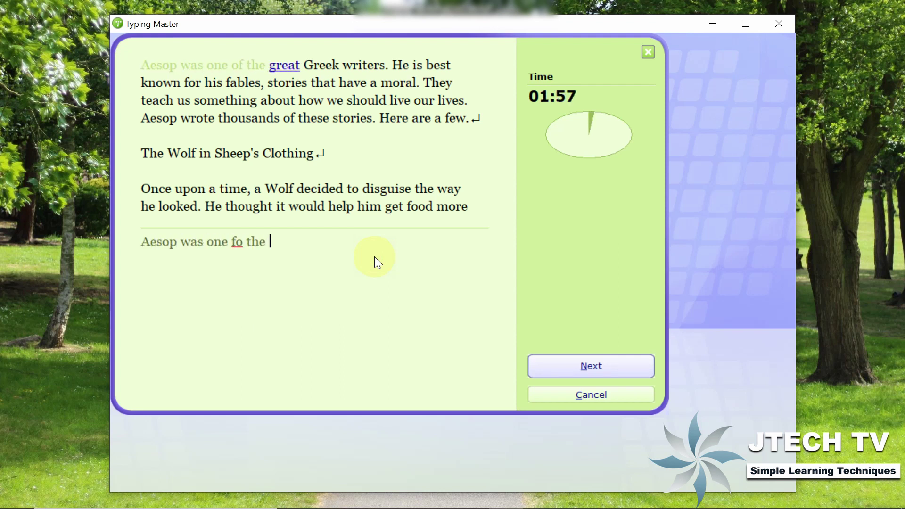
pyautogui.write('great Gree')
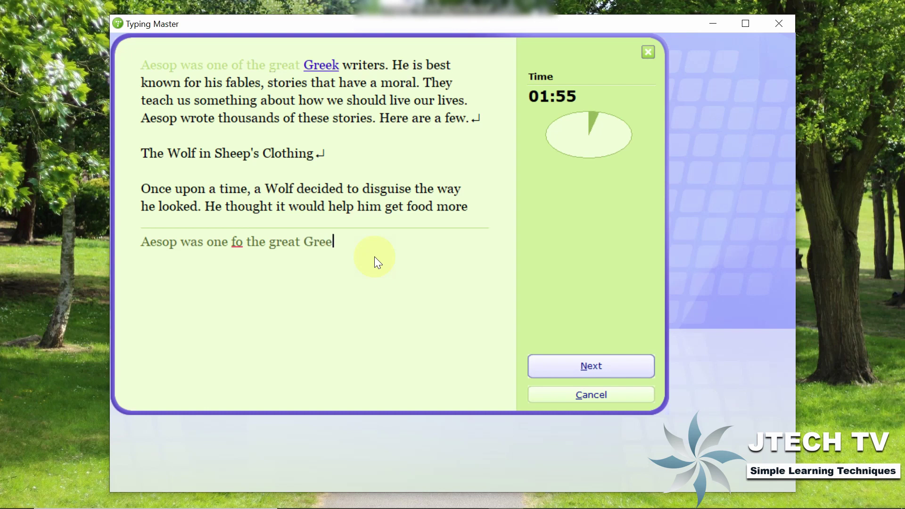
pyautogui.write('k writers.')
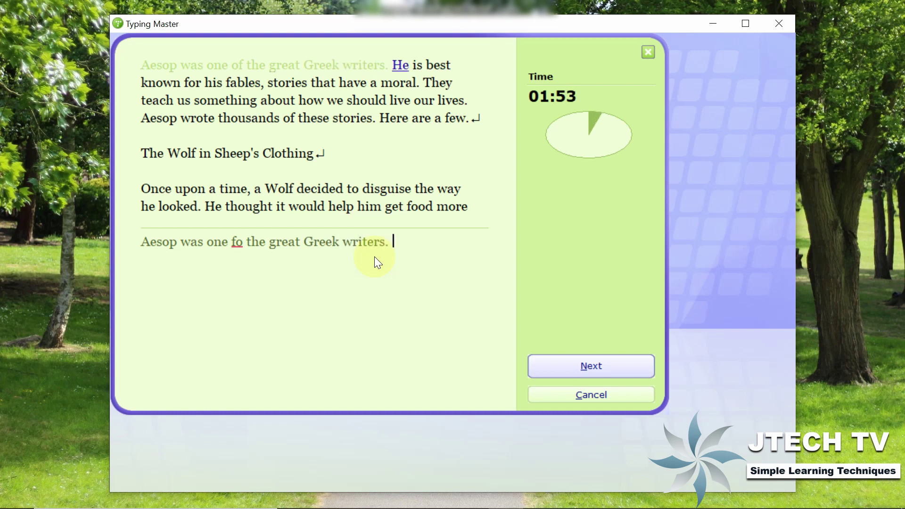
pyautogui.write(' He is best known')
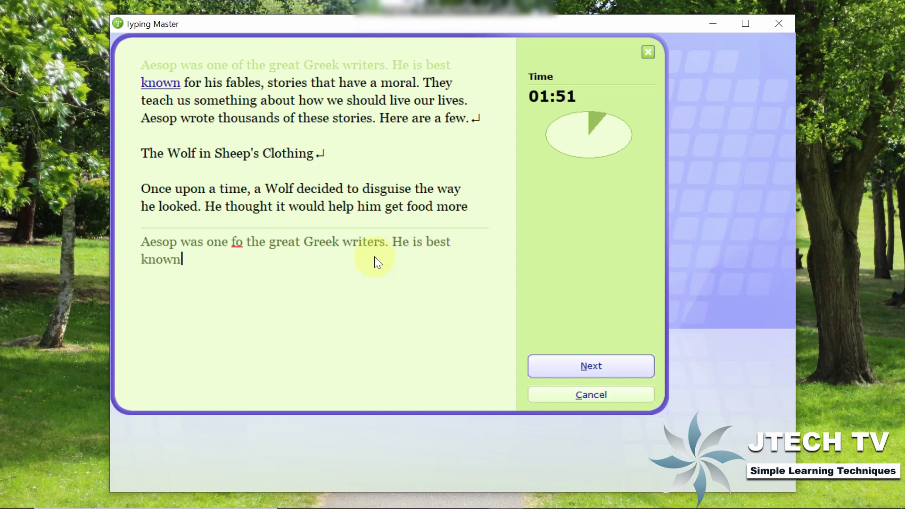
pyautogui.write(' for his fables, sot')
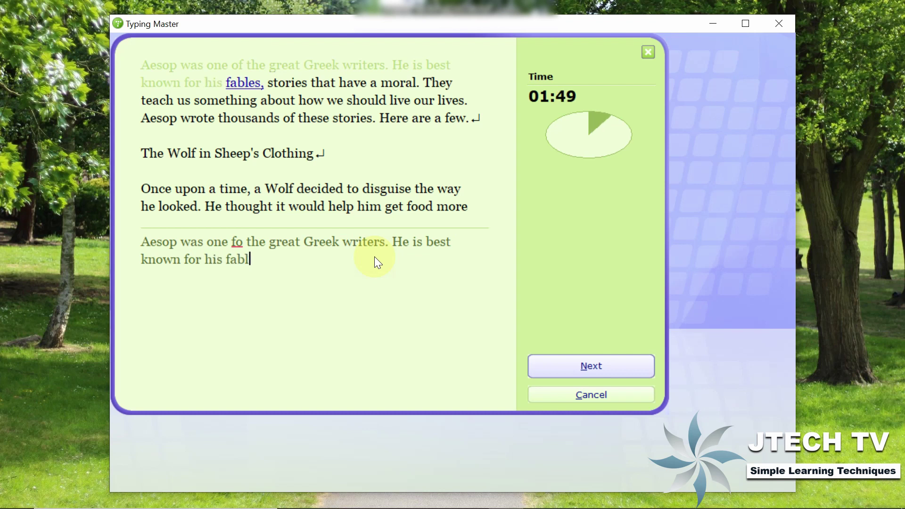
pyautogui.press('BackSpace')
pyautogui.press('BackSpace')
pyautogui.write('tories t')
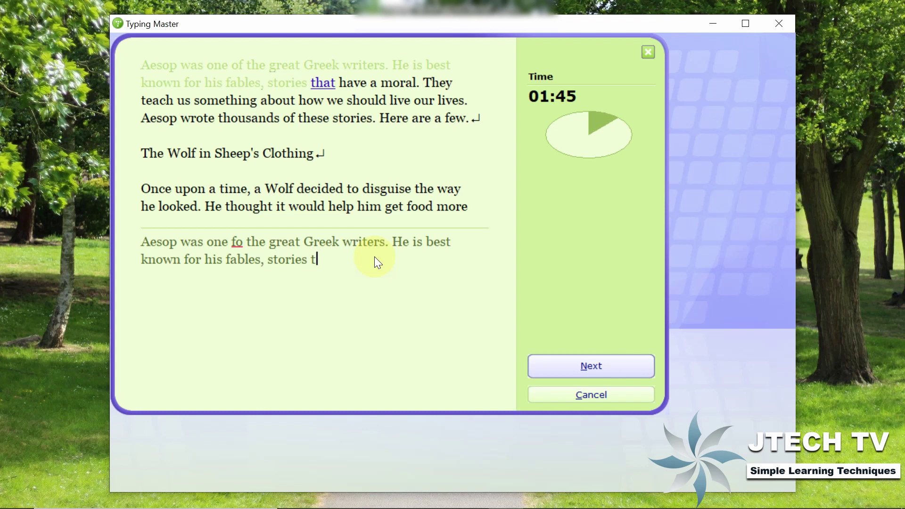
pyautogui.write('hat have a moral.')
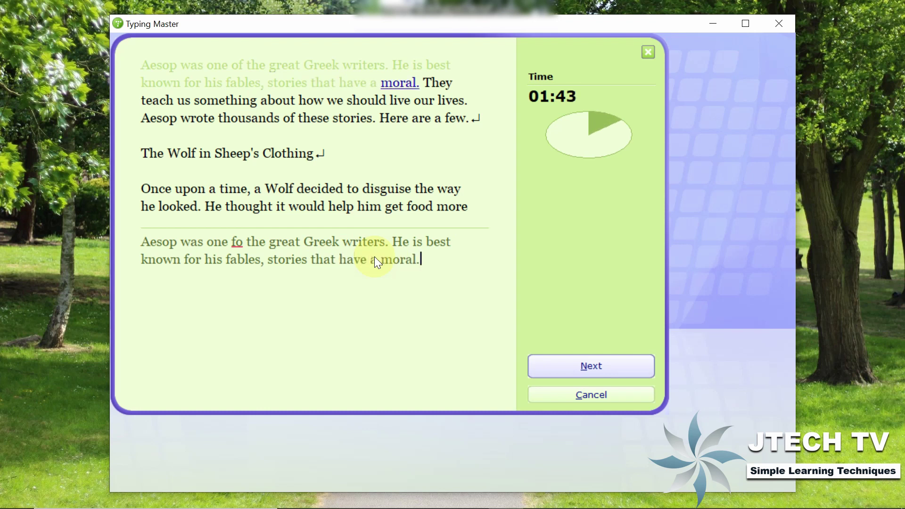
pyautogui.write(' They te')
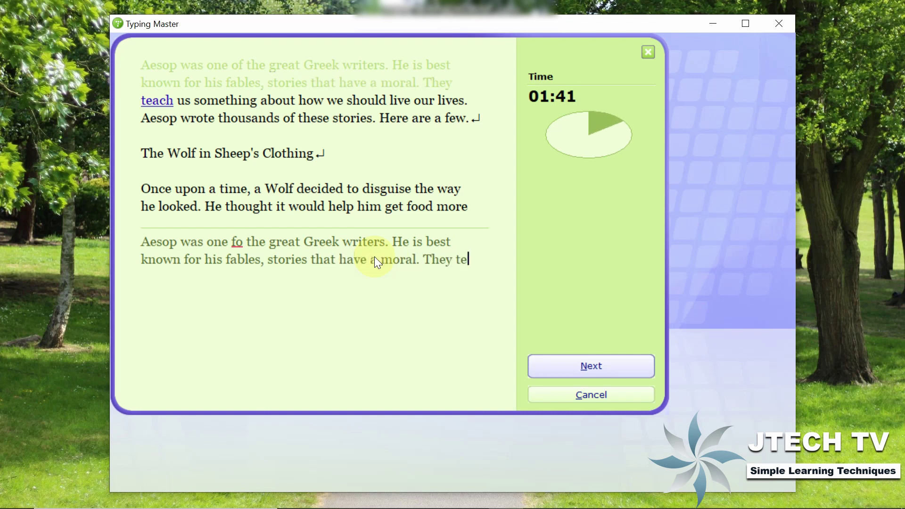
pyautogui.write('ach us something about hw')
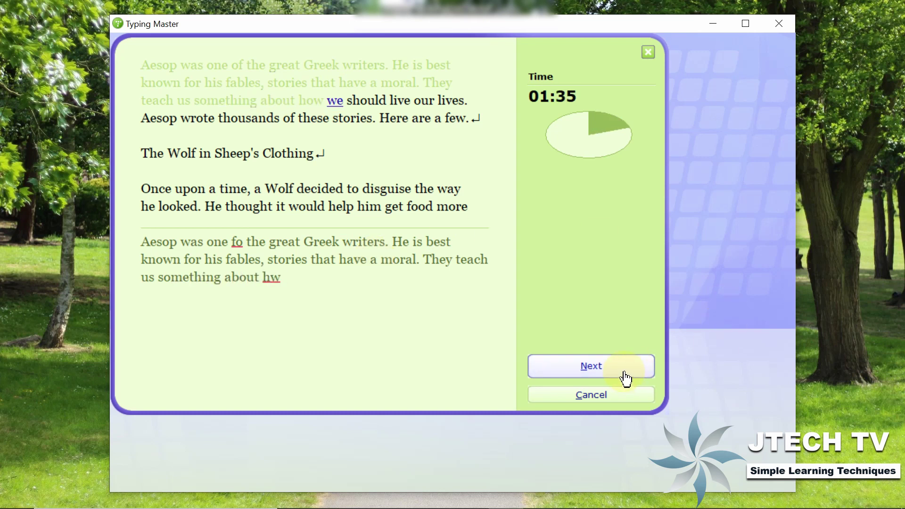
pyautogui.click(606, 377)
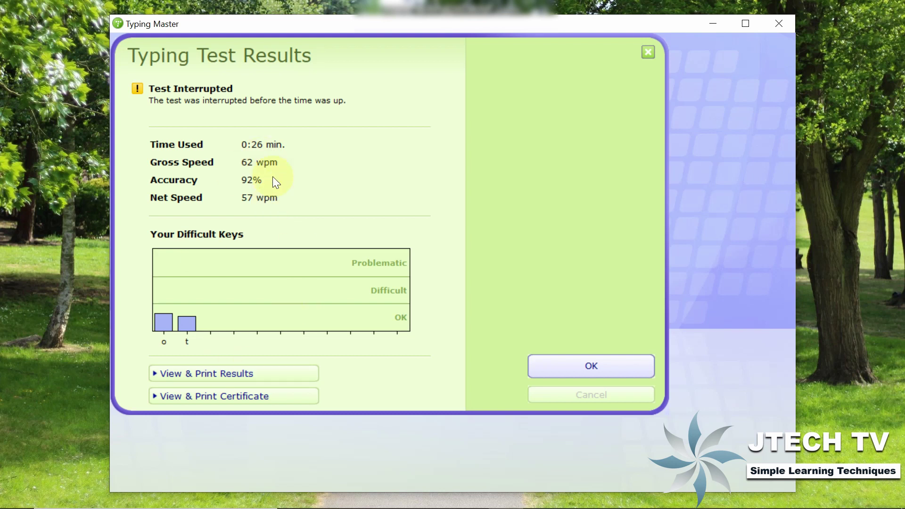
# View the detailed test results report, scrolling through it, then close it.
pyautogui.click(196, 375)
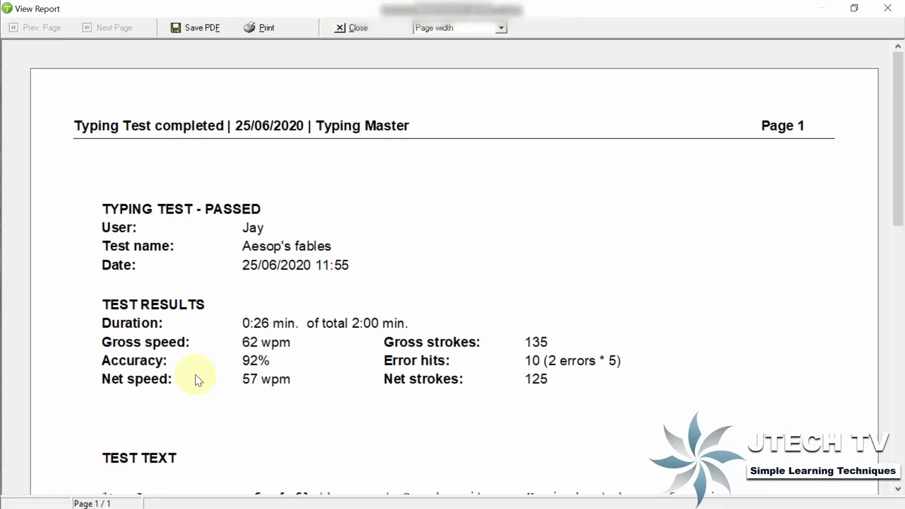
pyautogui.moveTo(897, 151); pyautogui.dragTo(902, 238)
pyautogui.scroll(5, 902, 239)
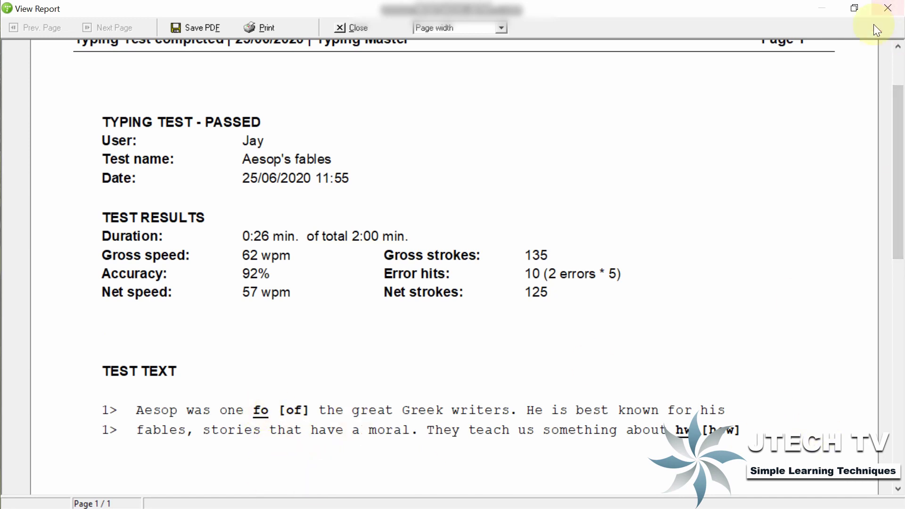
pyautogui.click(886, 10)
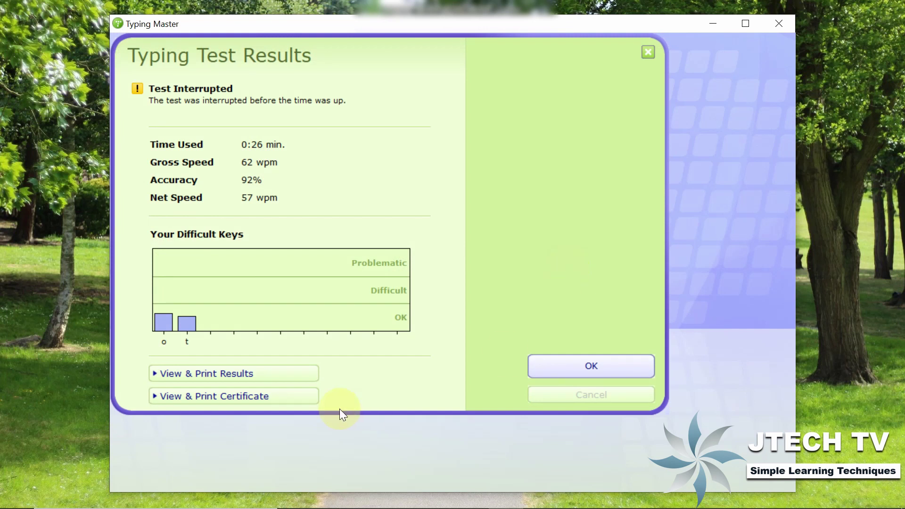
# View the printable test certificate, then close it.
pyautogui.click(198, 400)
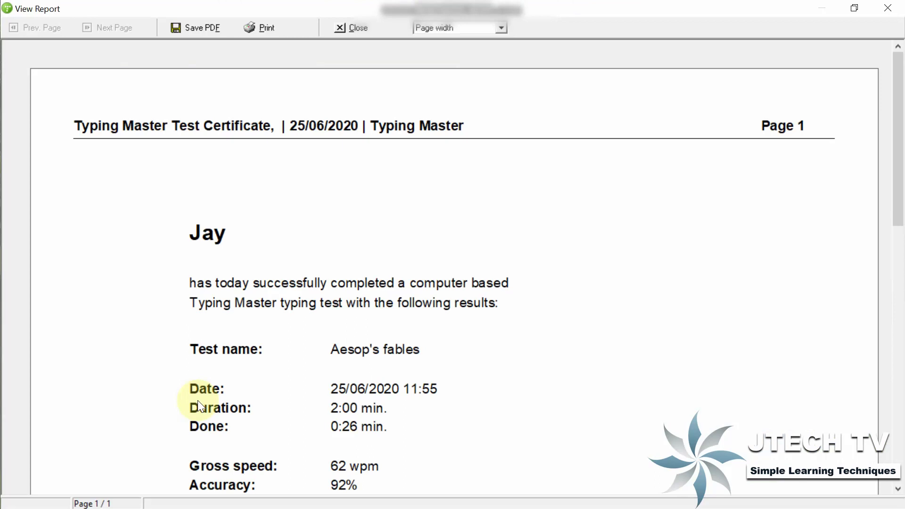
pyautogui.moveTo(903, 105); pyautogui.dragTo(903, 26)
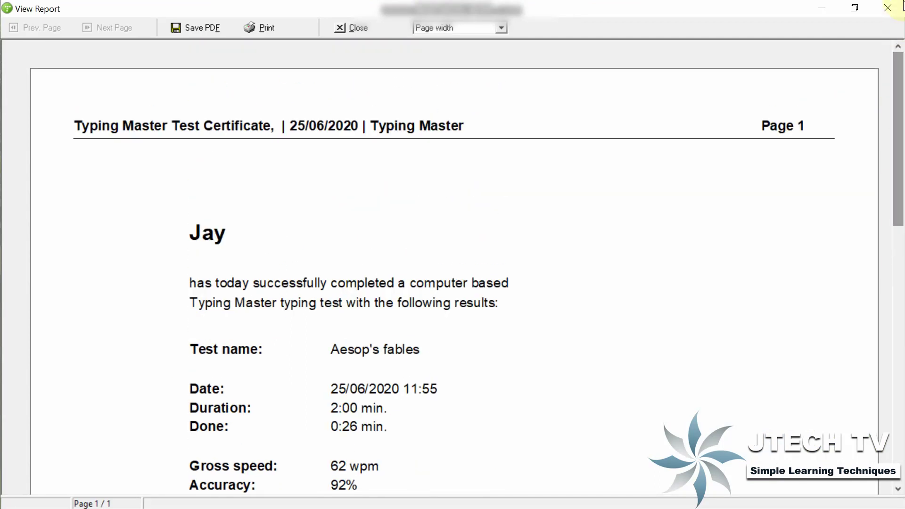
pyautogui.click(897, 11)
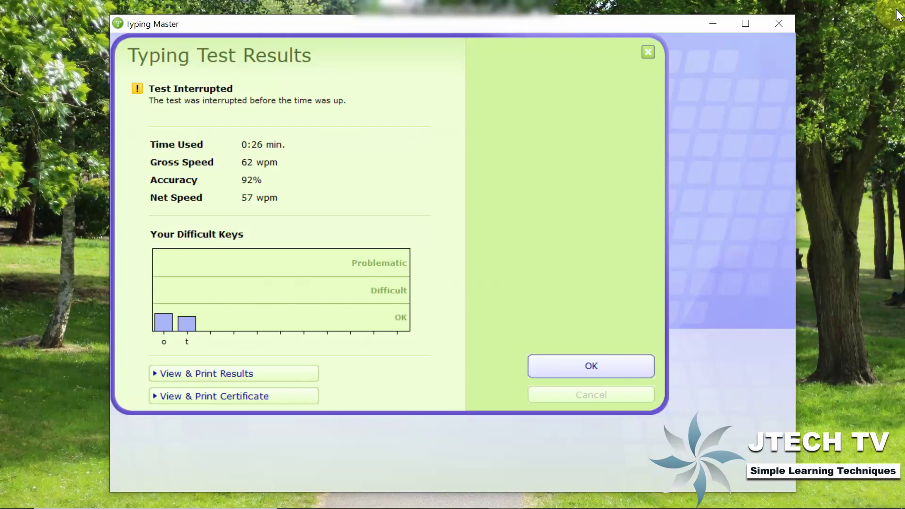
# Dismiss the results, start then cancel the Numpad 10-key test, and launch Bubbles from Games.
pyautogui.click(591, 367)
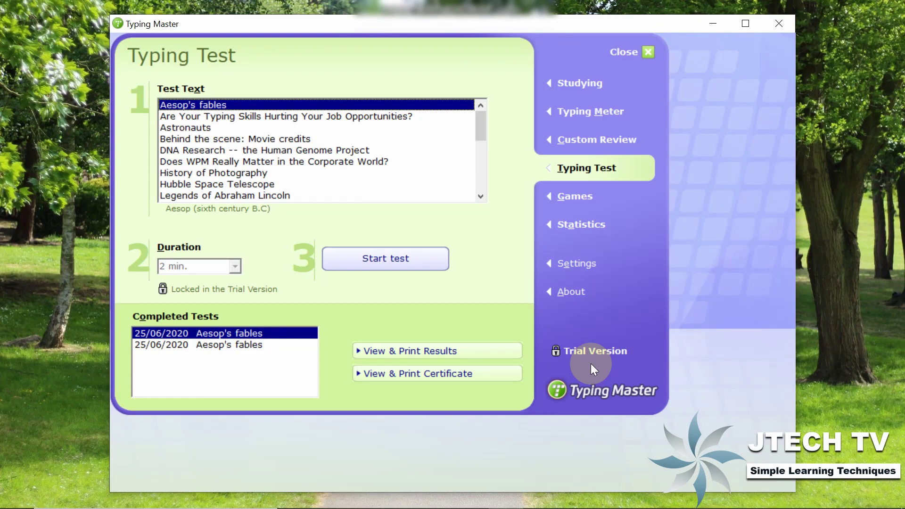
pyautogui.click(242, 139)
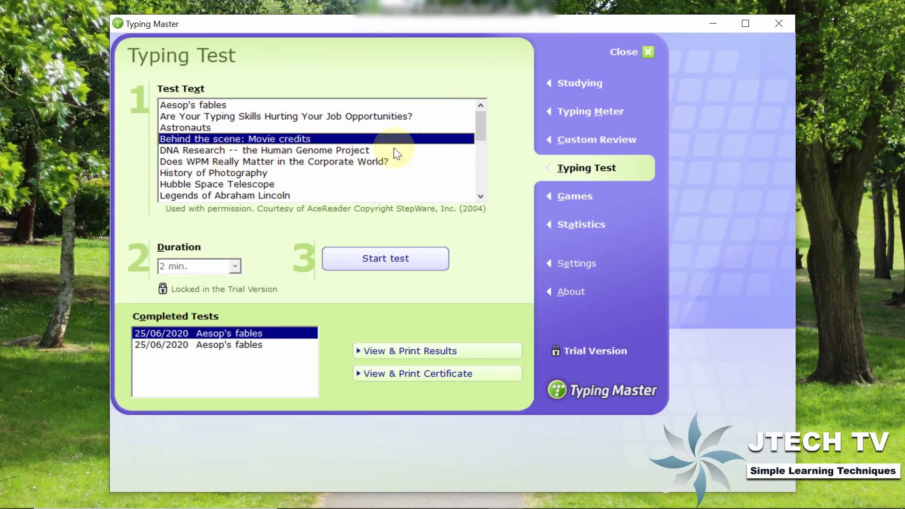
pyautogui.moveTo(479, 129); pyautogui.dragTo(482, 154)
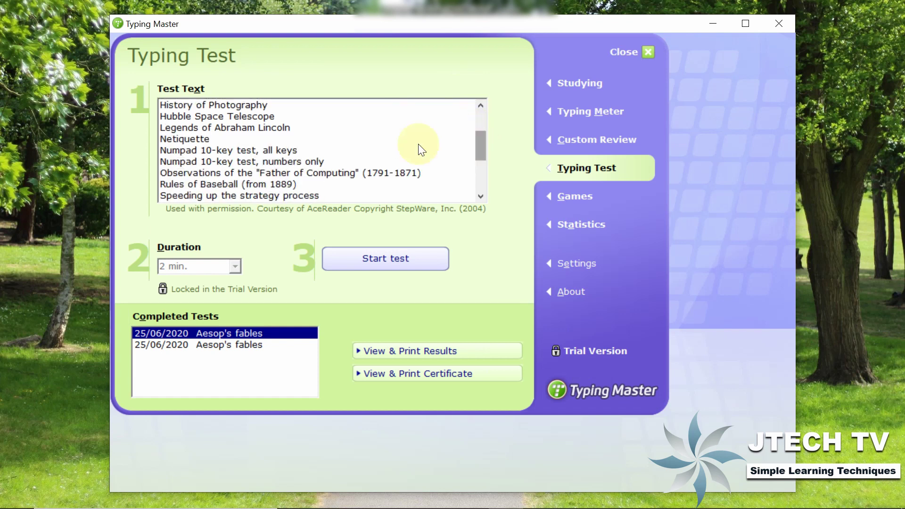
pyautogui.click(224, 151)
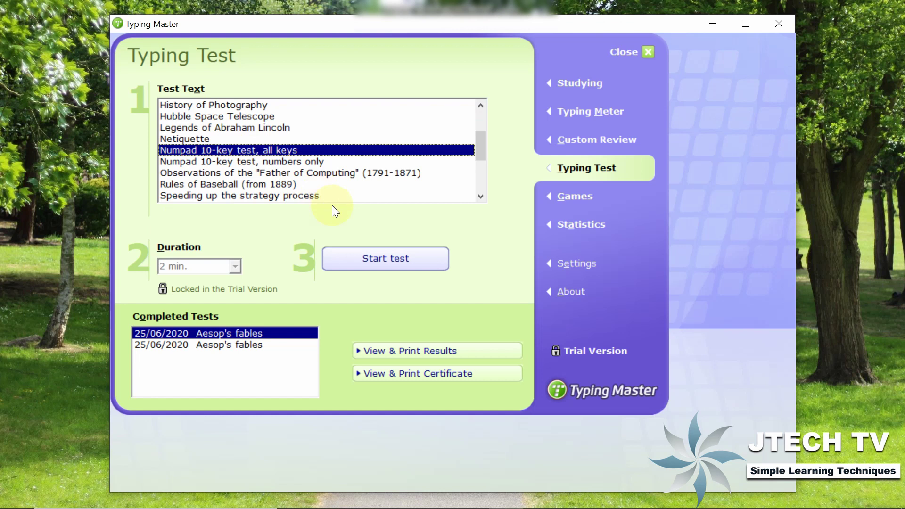
pyautogui.click(374, 258)
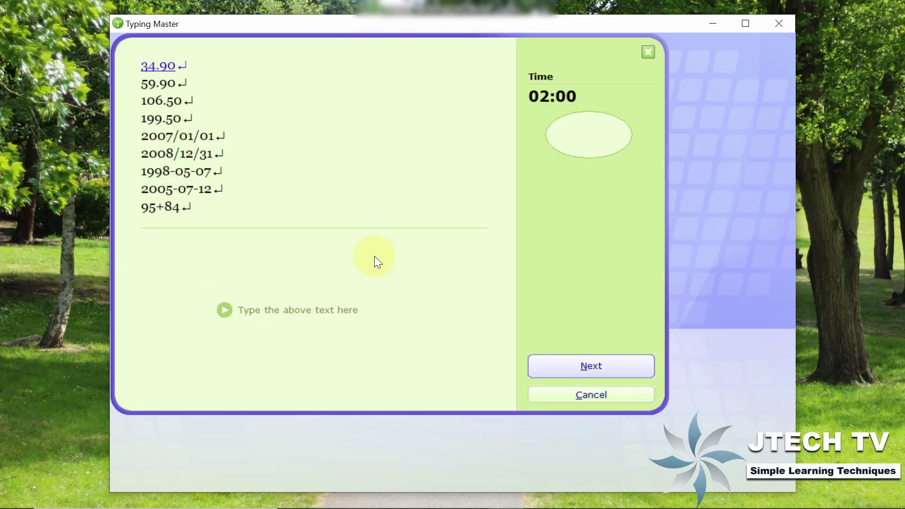
pyautogui.click(601, 394)
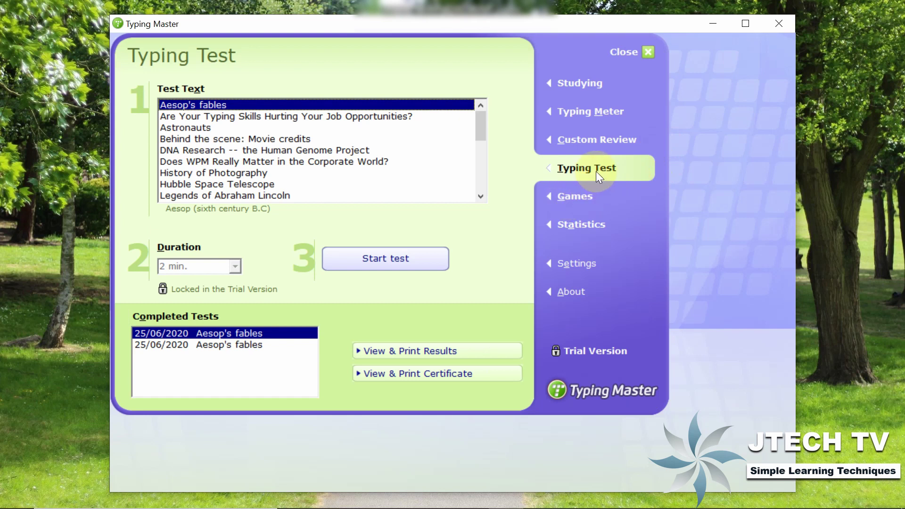
pyautogui.click(577, 198)
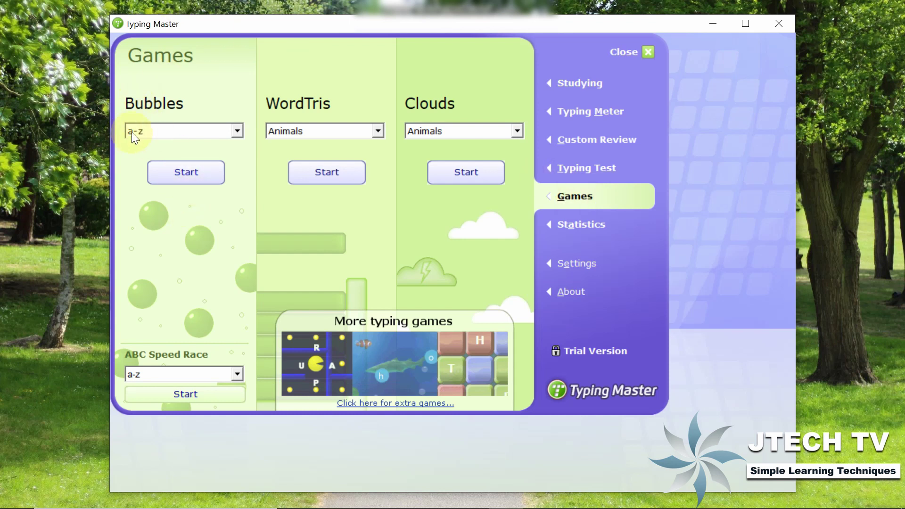
pyautogui.click(172, 172)
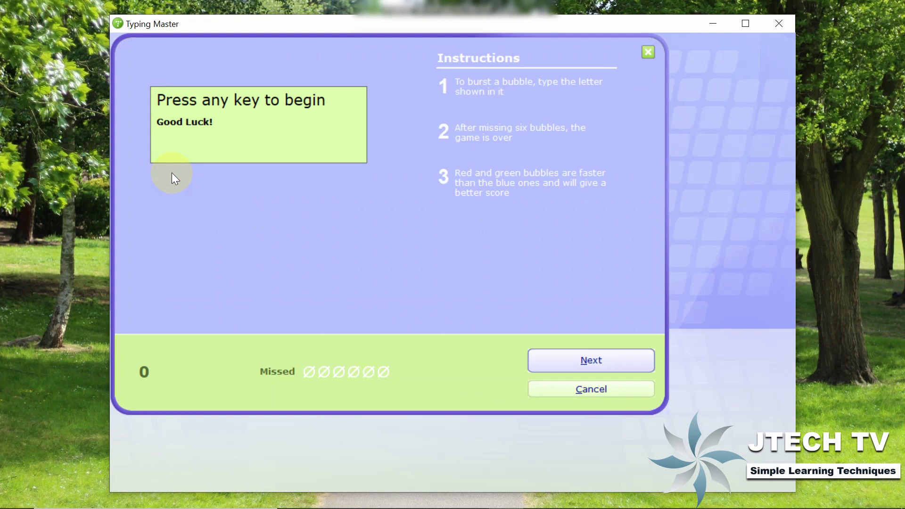
# Begin the Bubbles round and pop each letter bubble by typing its key, reaching 281.
pyautogui.click(573, 363)
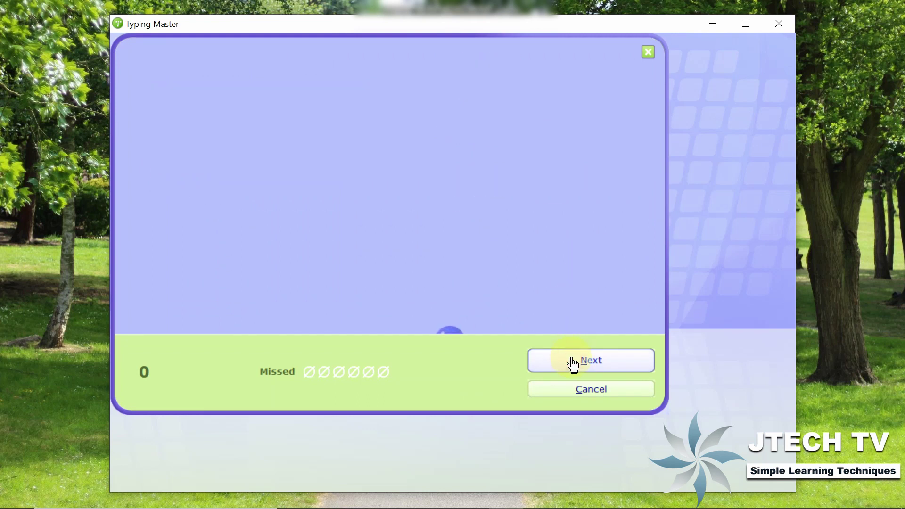
pyautogui.press('z')
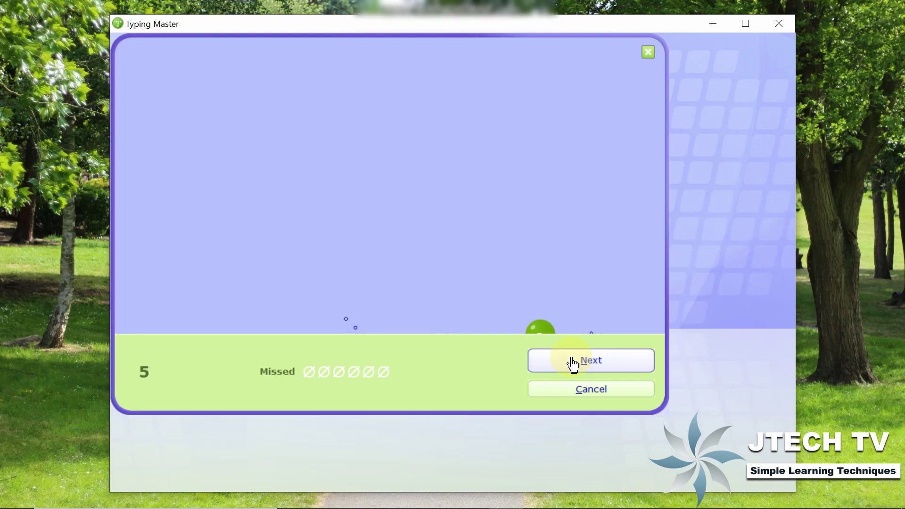
pyautogui.press('o')
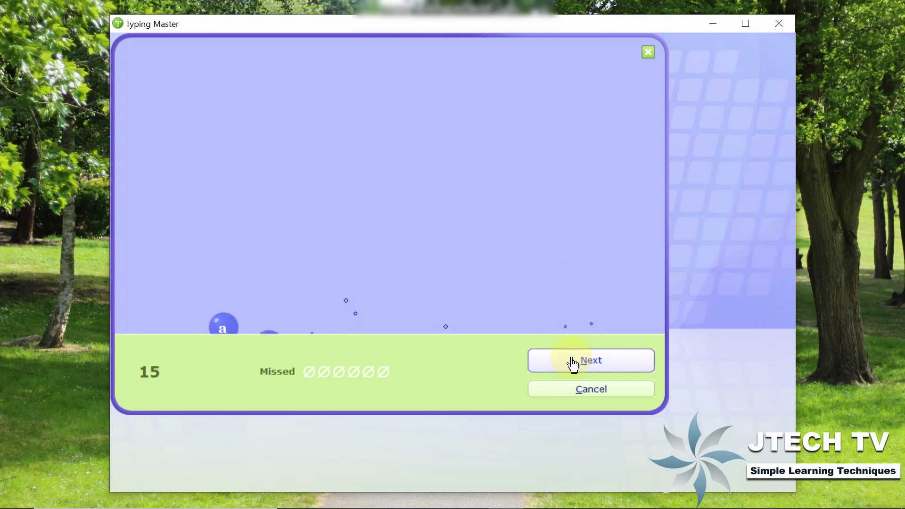
pyautogui.press('a')
pyautogui.press('z')
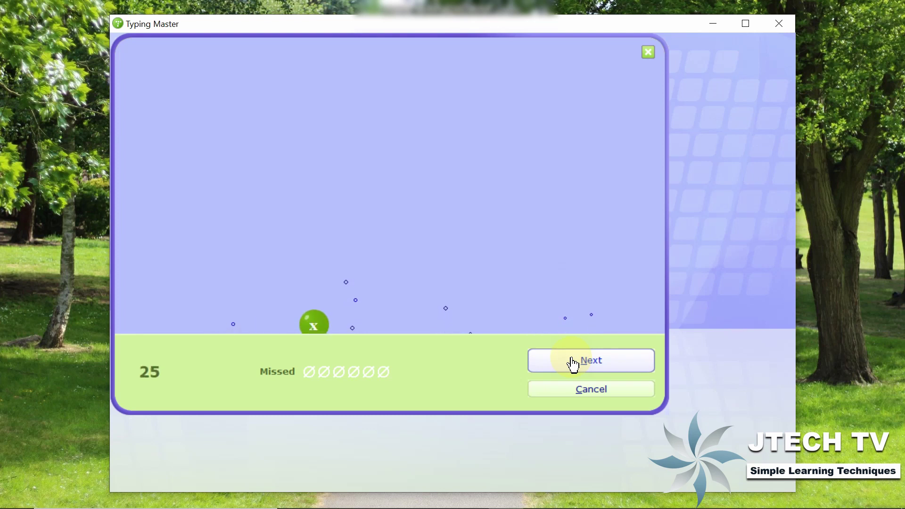
pyautogui.press('x')
pyautogui.press('k')
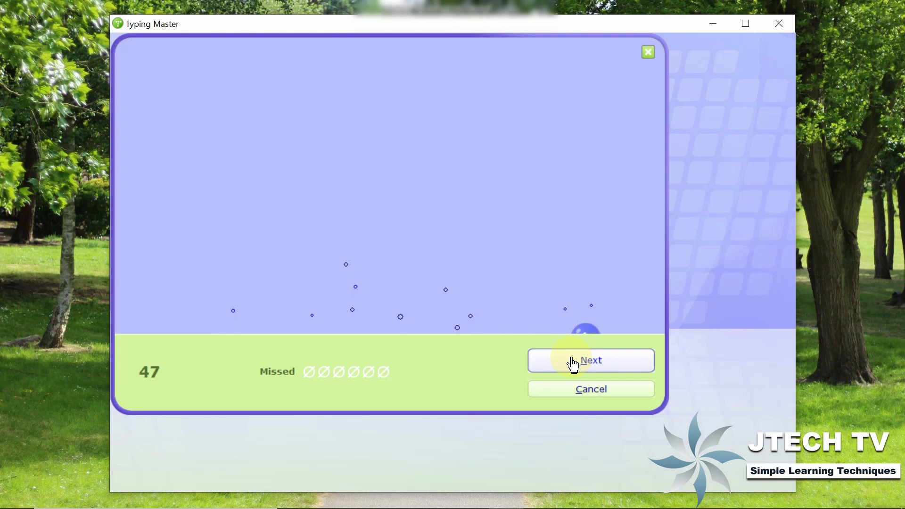
pyautogui.press('i')
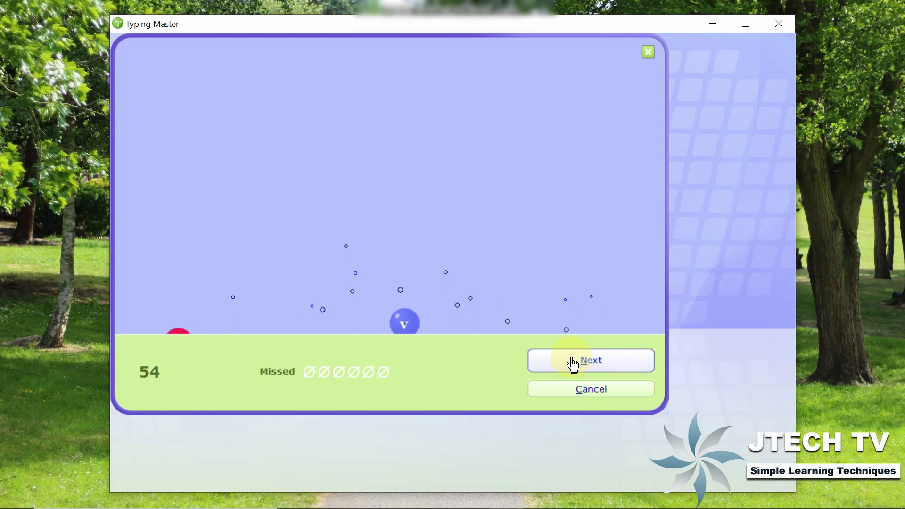
pyautogui.press('v')
pyautogui.press('g')
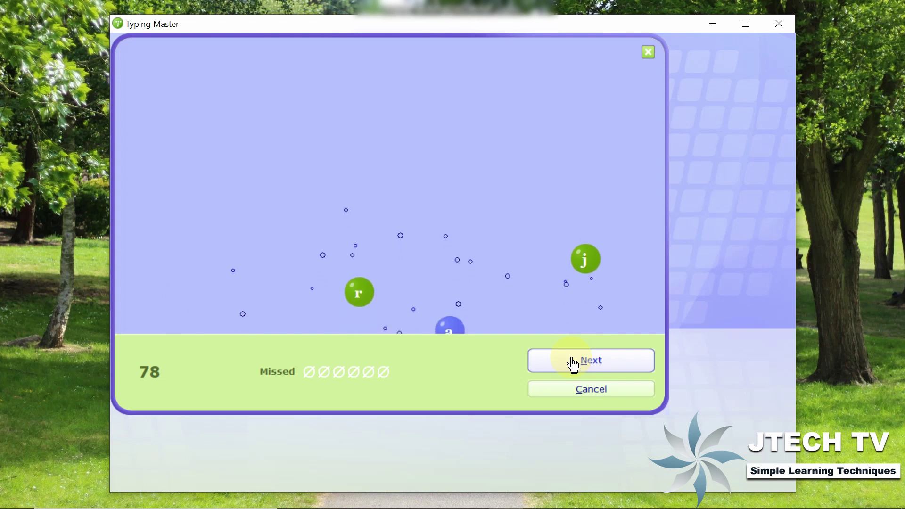
pyautogui.press('j')
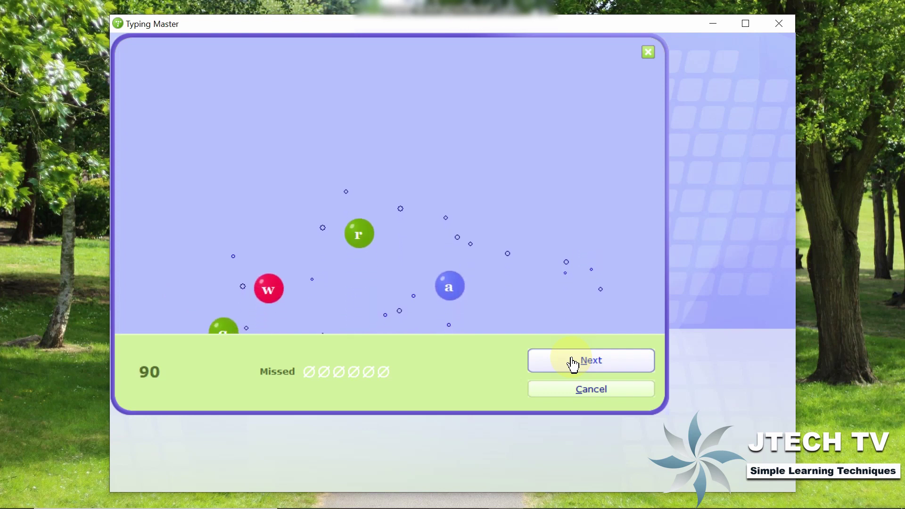
pyautogui.press('r')
pyautogui.press('a')
pyautogui.press('w')
pyautogui.press('q')
pyautogui.press('g')
pyautogui.press('t')
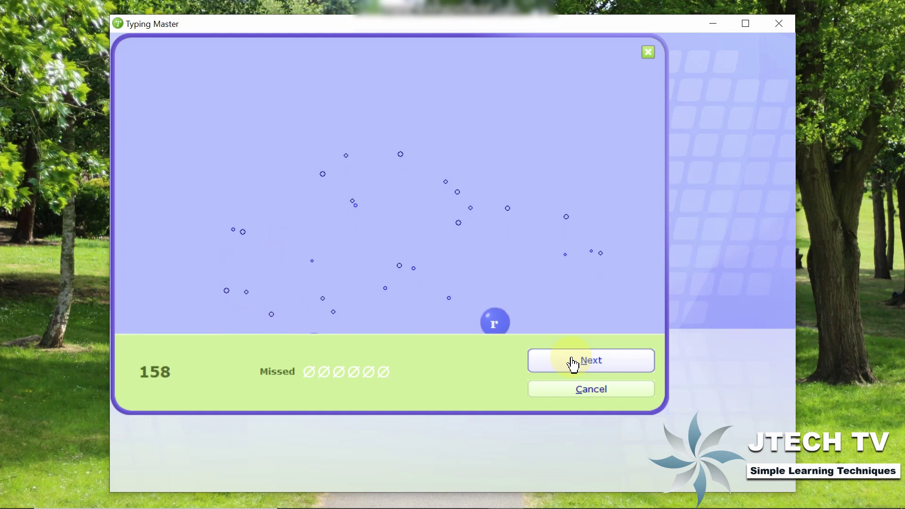
pyautogui.press('r')
pyautogui.press('k')
pyautogui.press('i')
pyautogui.press('d')
pyautogui.press('s')
pyautogui.press('l')
pyautogui.press('j')
pyautogui.press('u')
pyautogui.press('e')
pyautogui.press('v')
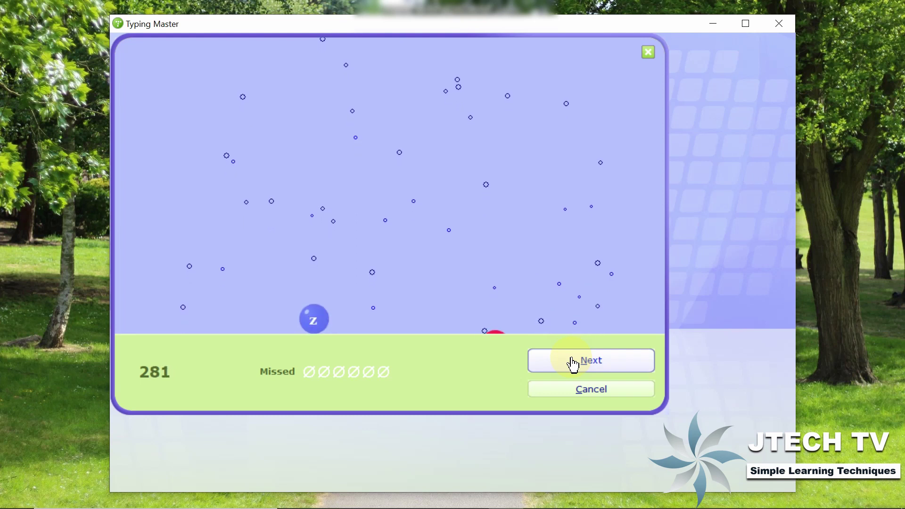
# Close Bubbles and its top scores, keeping character set a-z and WordTris category Animals.
pyautogui.click(612, 366)
pyautogui.click(612, 367)
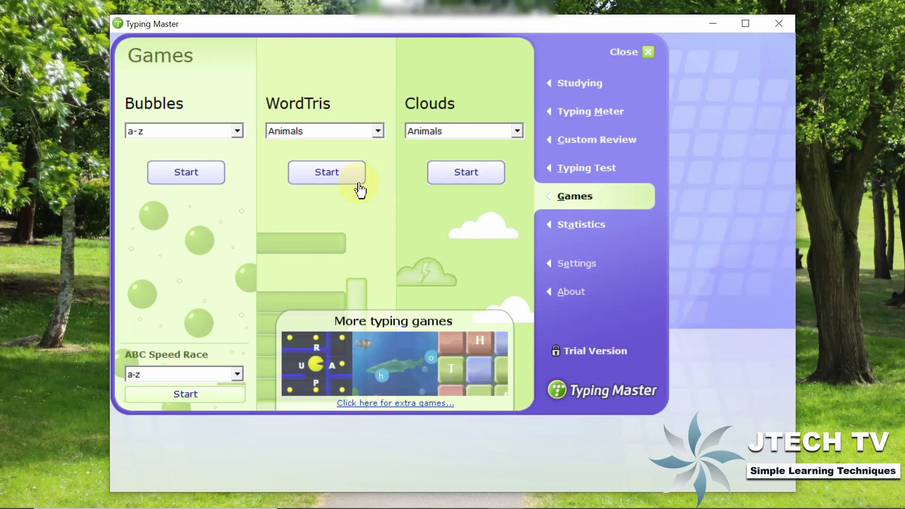
pyautogui.click(237, 132)
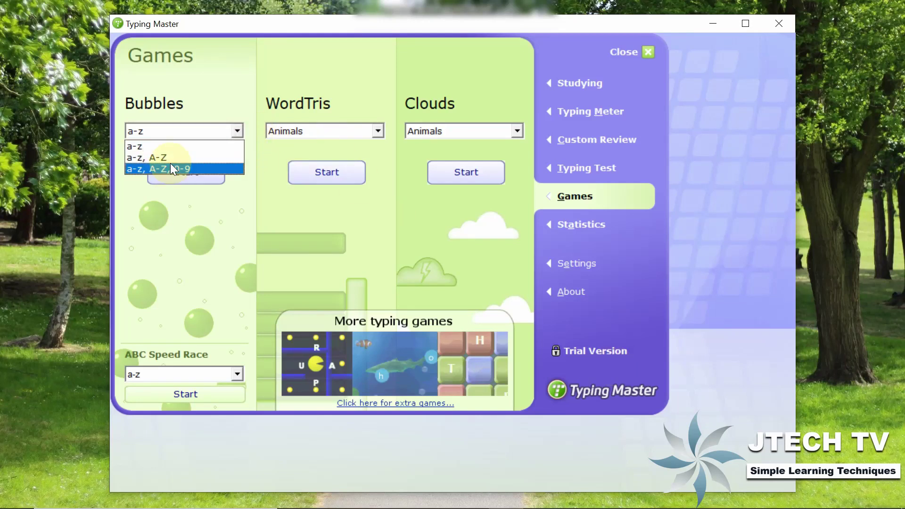
pyautogui.click(377, 128)
pyautogui.click(378, 128)
pyautogui.click(378, 128)
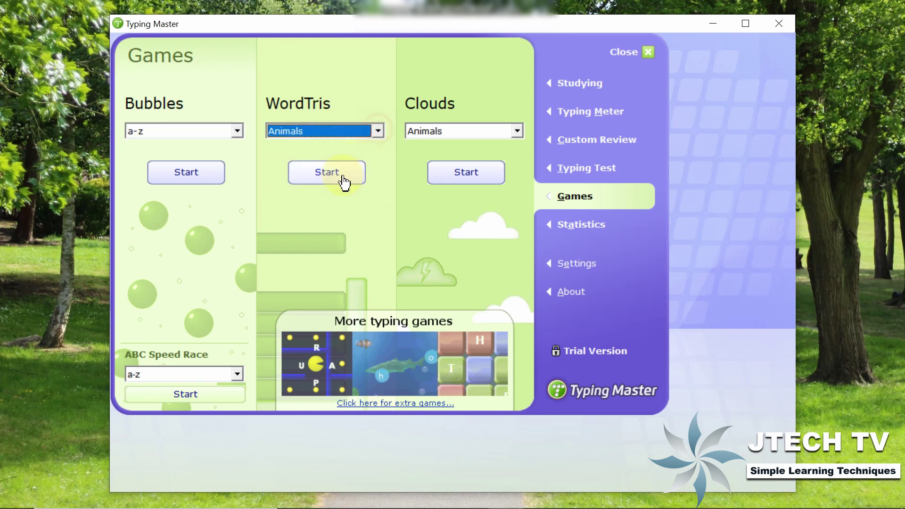
# Play WordTris typing armadillo, hyena, squirrel, hare and elk, then close the top scores.
pyautogui.click(342, 177)
pyautogui.press('space')
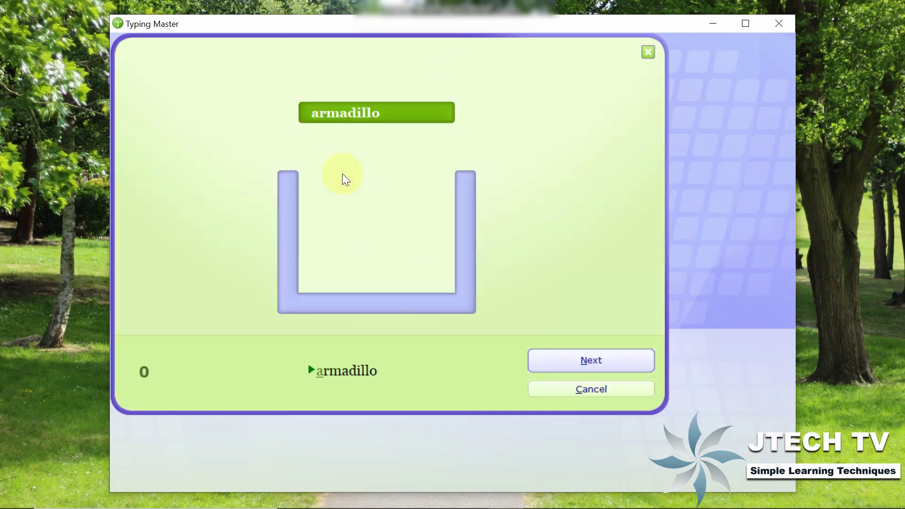
pyautogui.write('armadillo')
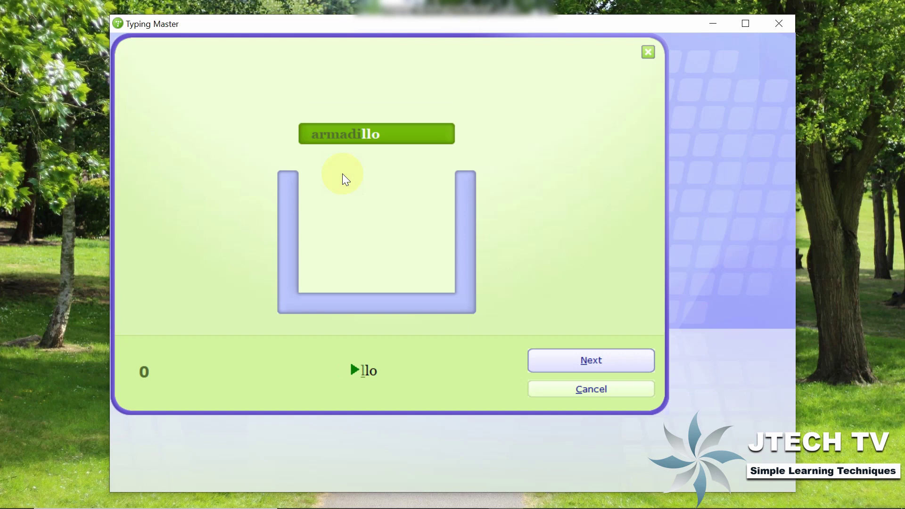
pyautogui.press('space')
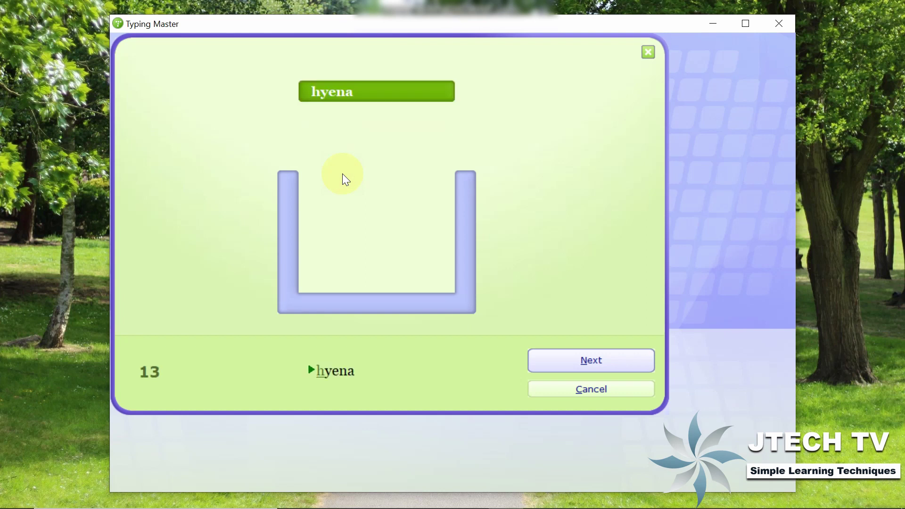
pyautogui.write('hyena')
pyautogui.press('space')
pyautogui.write('squirrel')
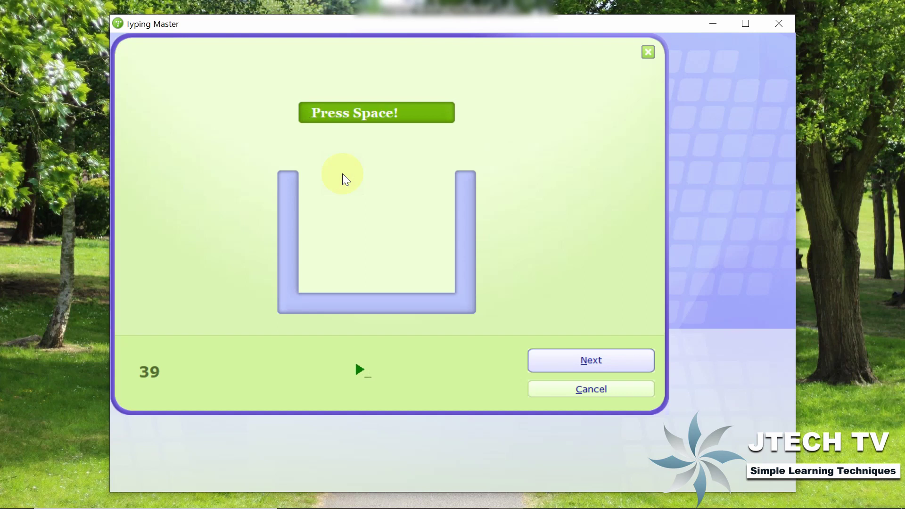
pyautogui.press('space')
pyautogui.write('hare')
pyautogui.press('space')
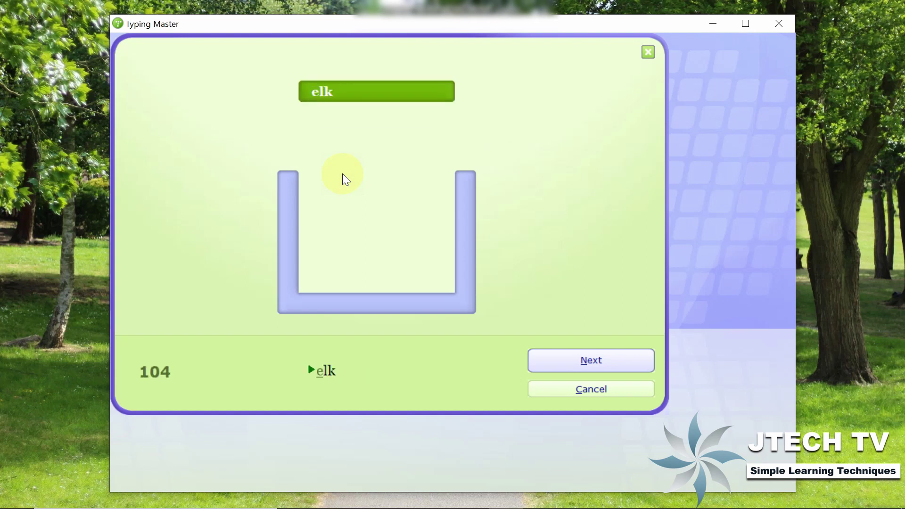
pyautogui.write('elk')
pyautogui.press('space')
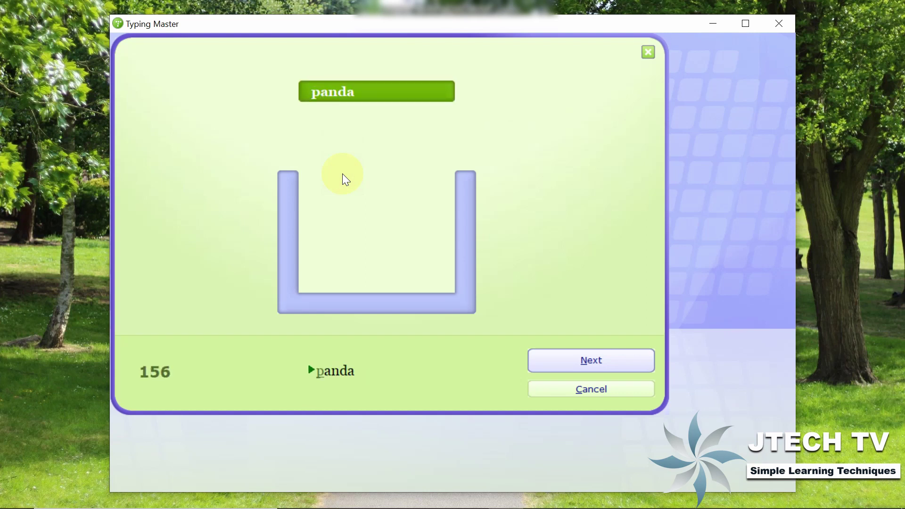
pyautogui.click(590, 362)
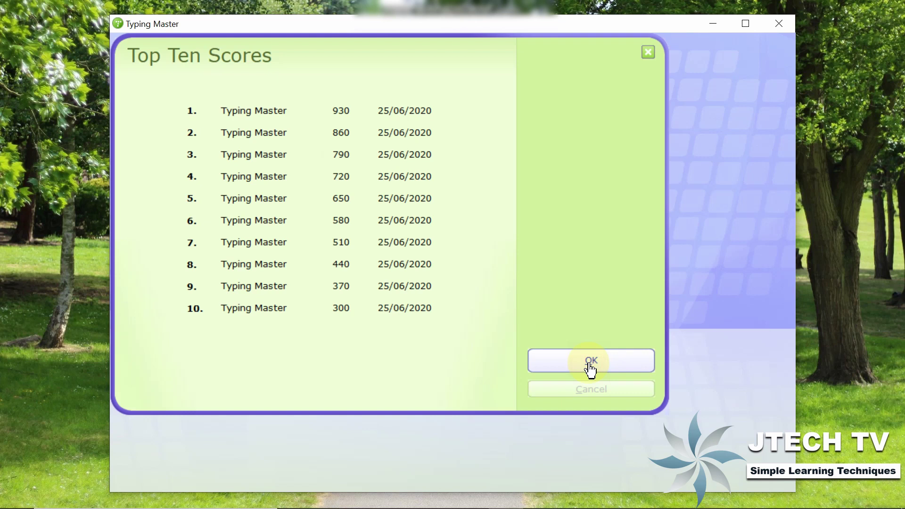
pyautogui.click(590, 361)
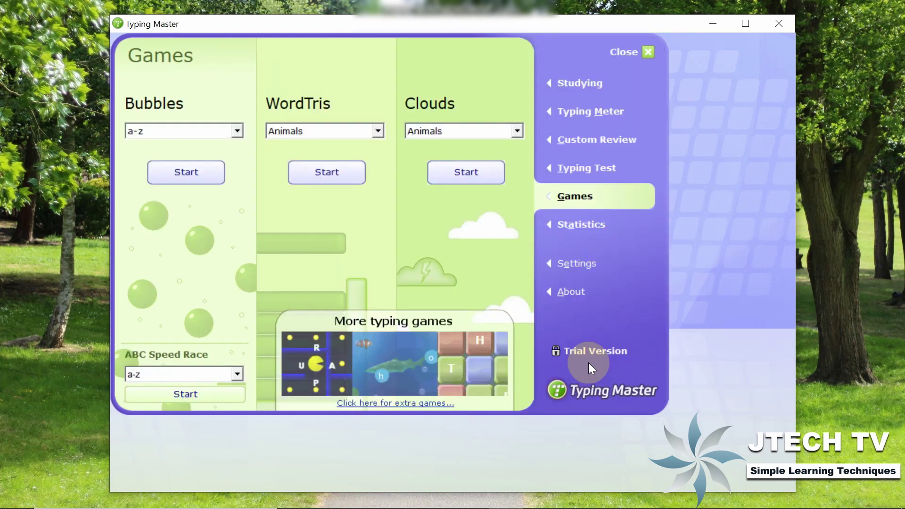